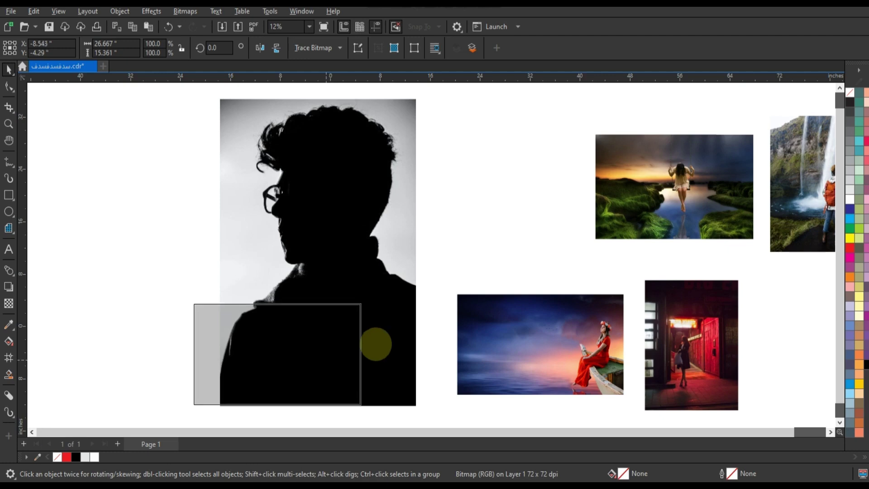
Enlarge the boat photo to about 35.8 in wide over the silhouette's lower half and set its transparency merge mode to Screen
drag(363, 302, 423, 247)
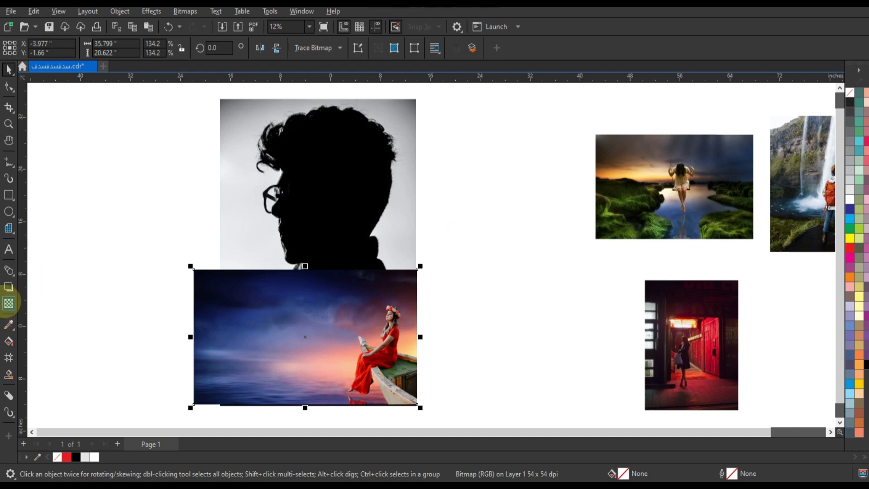
click(9, 303)
click(147, 48)
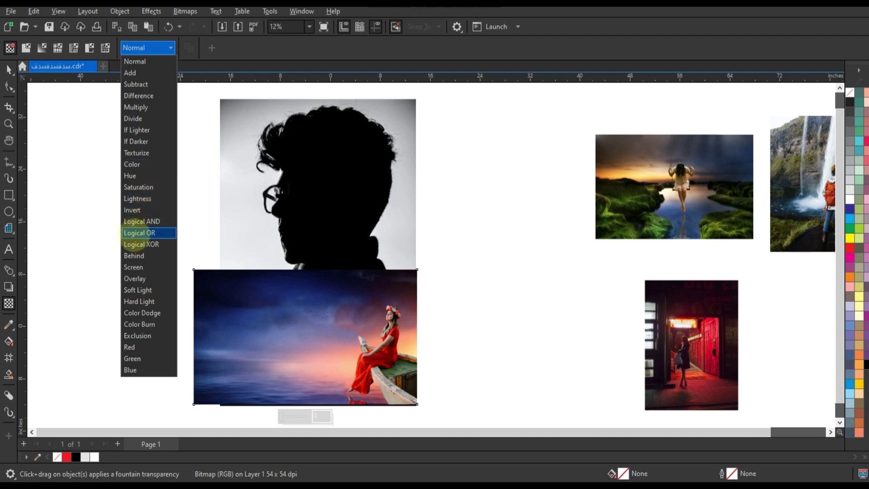
click(136, 267)
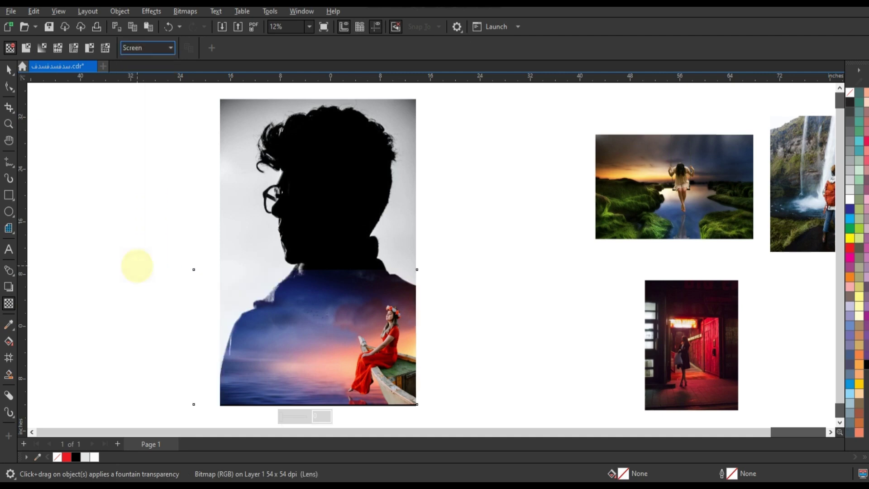
Scale the blended boat photo up to about 45.7 by 26.3 in over the silhouette's shoulders, then deselect it
scroll(202, 218, down, 1)
click(9, 69)
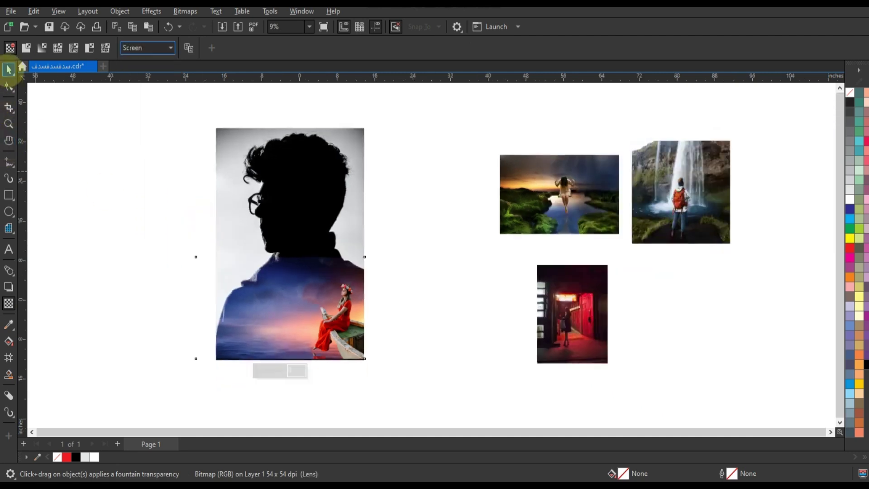
scroll(431, 263, down, 1)
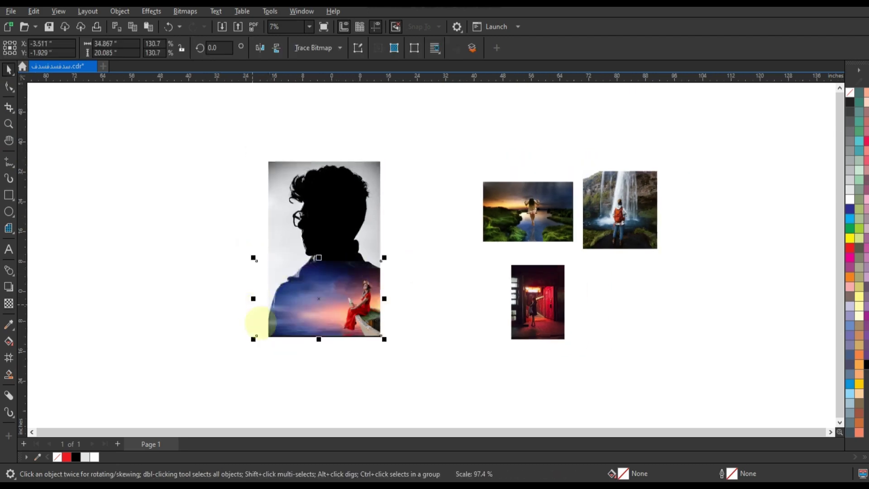
drag(252, 338, 216, 374)
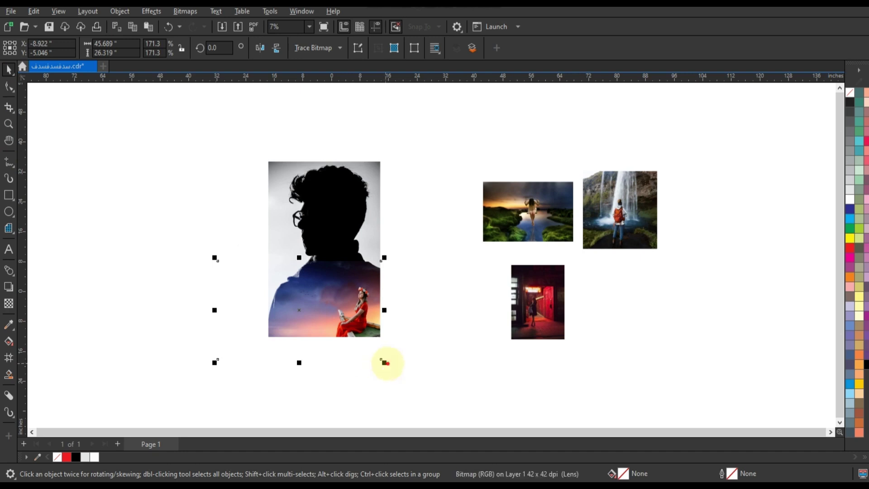
drag(388, 363, 398, 374)
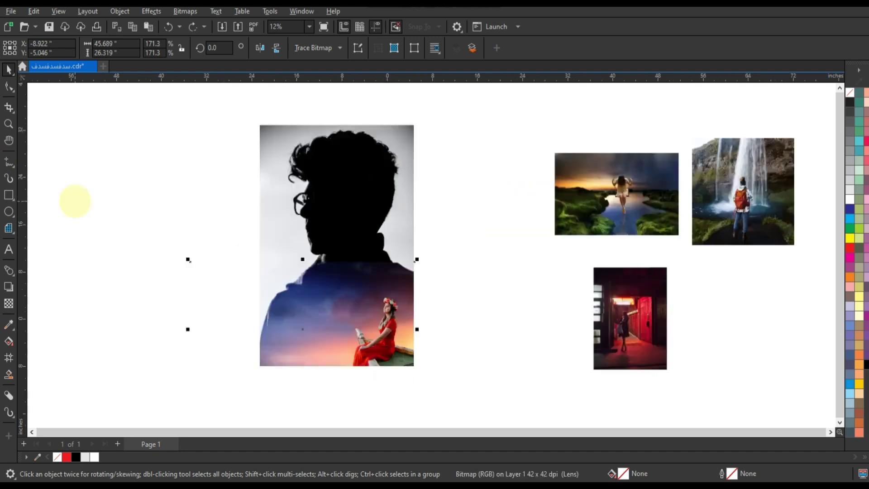
scroll(76, 202, down, 1)
click(460, 327)
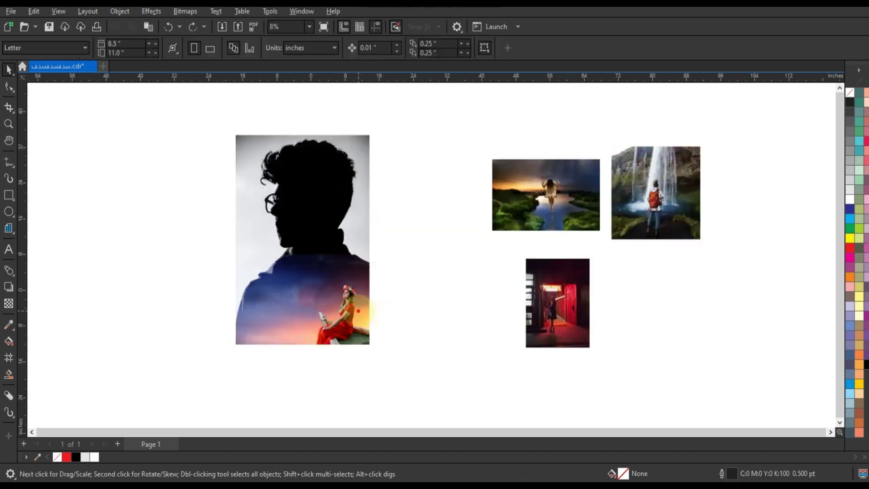
Enlarge the boat photo to about 98 in wide and position the seated woman inside the silhouette picture
click(356, 309)
drag(172, 251, 89, 198)
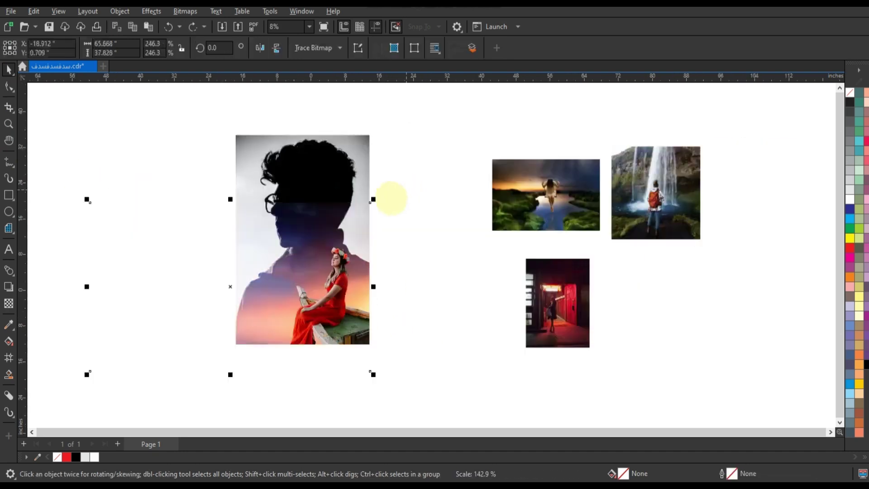
drag(376, 198, 396, 181)
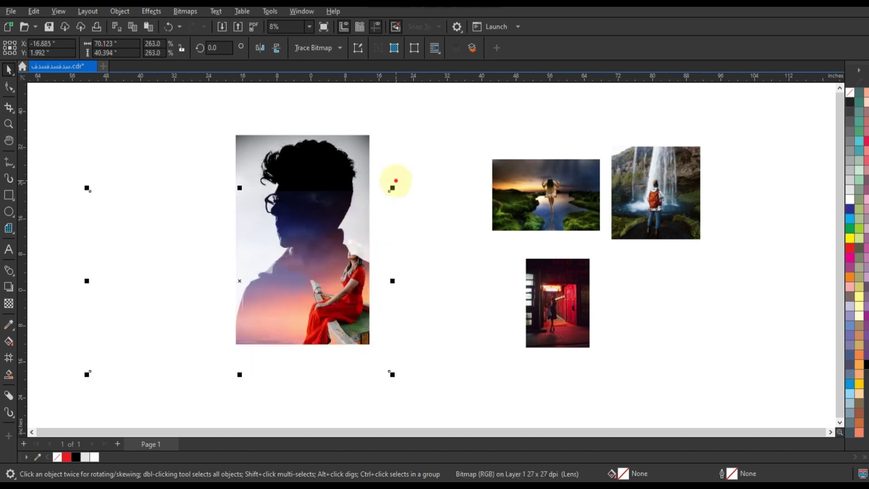
drag(182, 244, 157, 245)
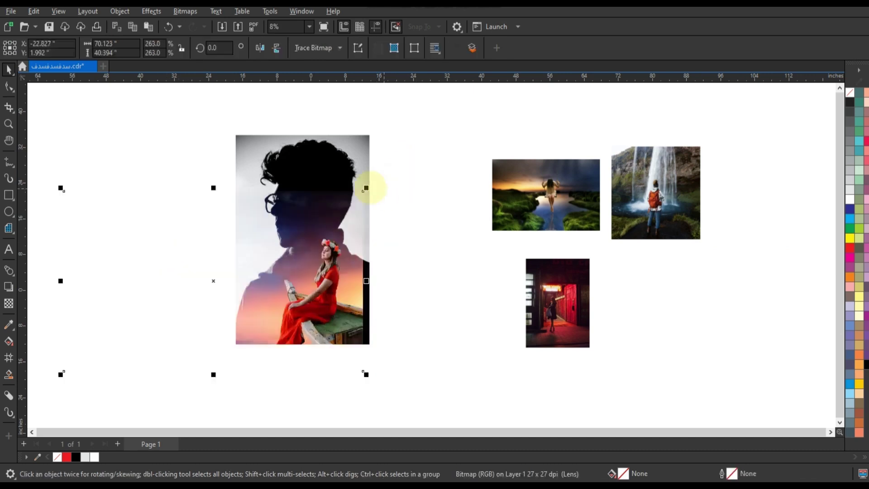
drag(368, 187, 422, 155)
drag(180, 232, 128, 202)
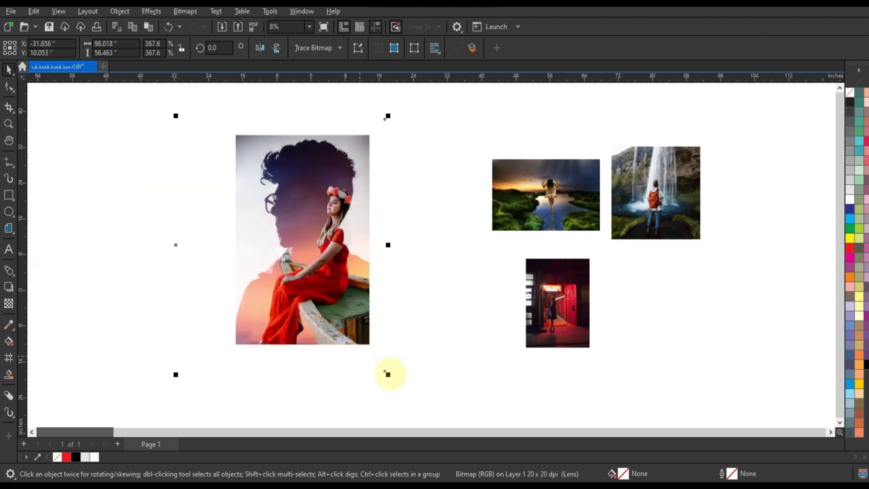
Reduce the boat photo to about 88.5 by 51 in and reposition it to cover the silhouette picture's right edge
drag(388, 374, 368, 362)
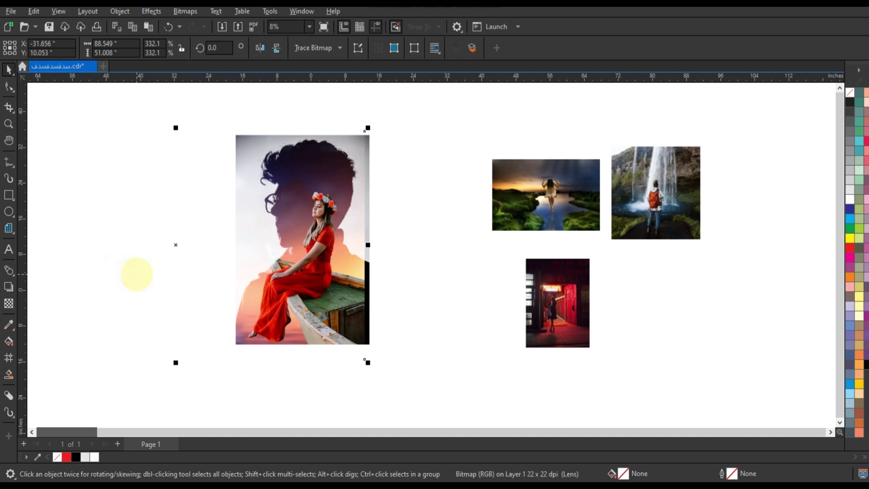
drag(137, 274, 138, 277)
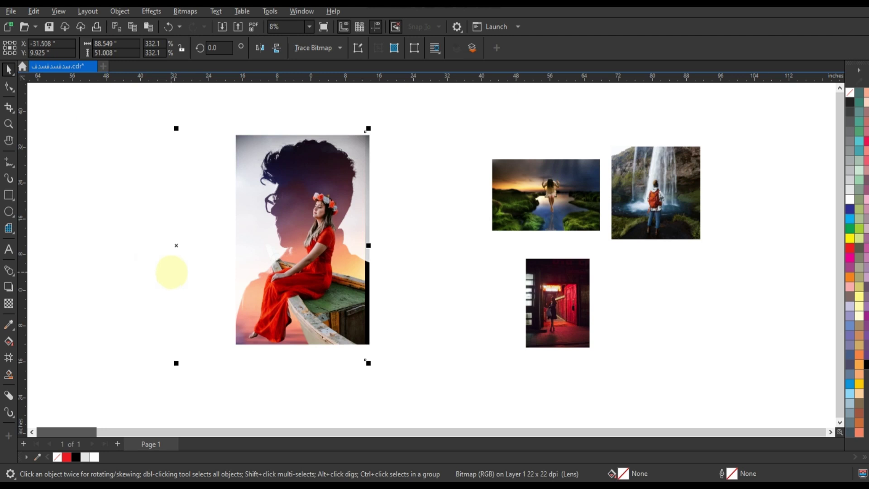
drag(171, 268, 176, 272)
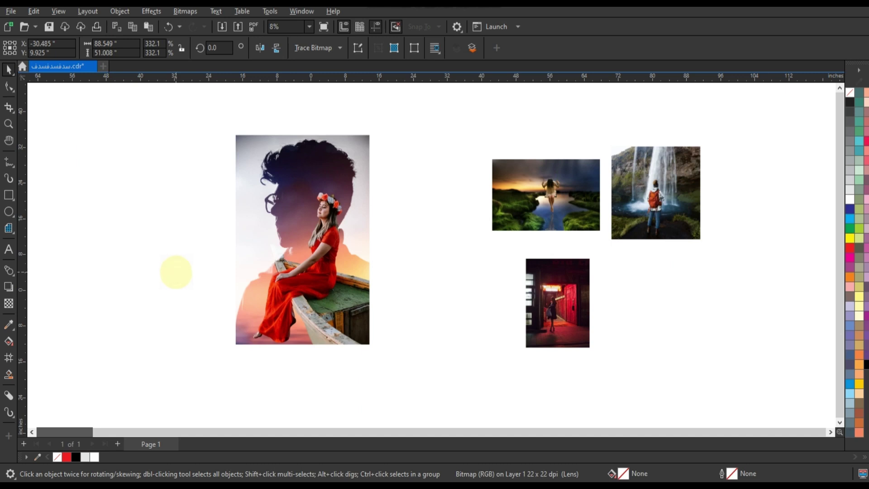
drag(177, 268, 180, 271)
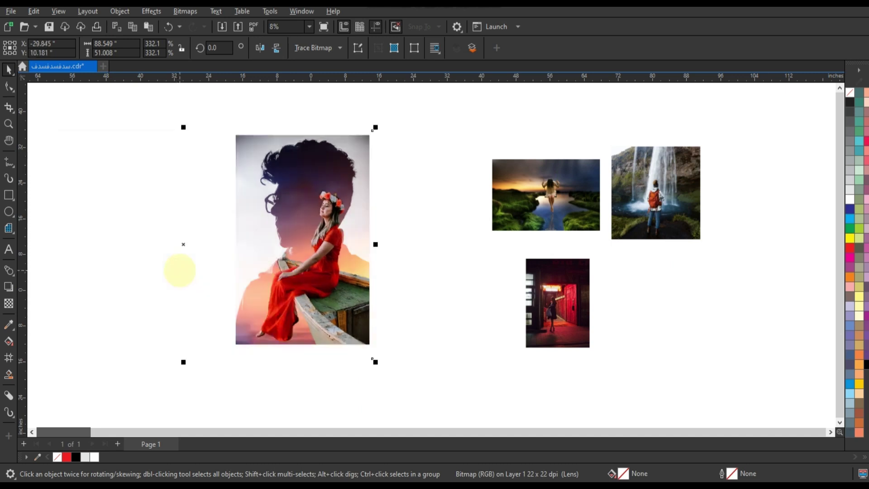
click(180, 270)
click(391, 294)
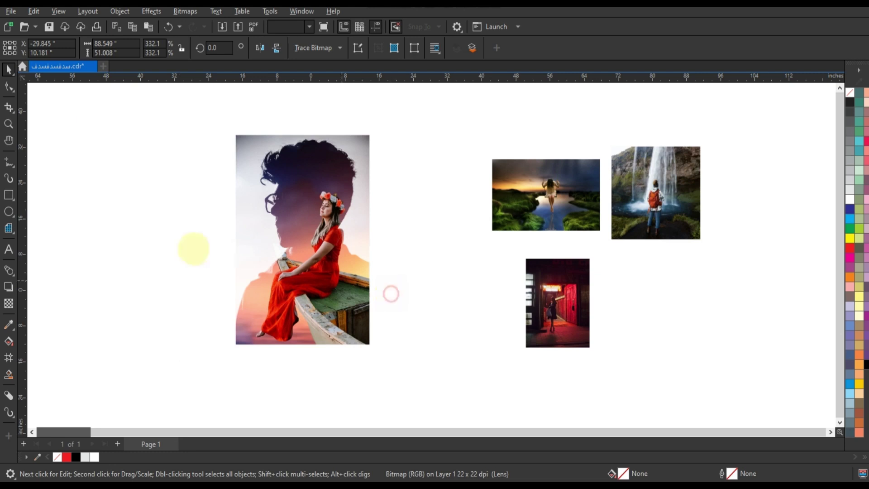
Crop the boat photo's excess left side with the Shape tool to just outside the silhouette picture, about 33.5 in wide overall
click(194, 249)
click(10, 87)
scroll(413, 281, down, 2)
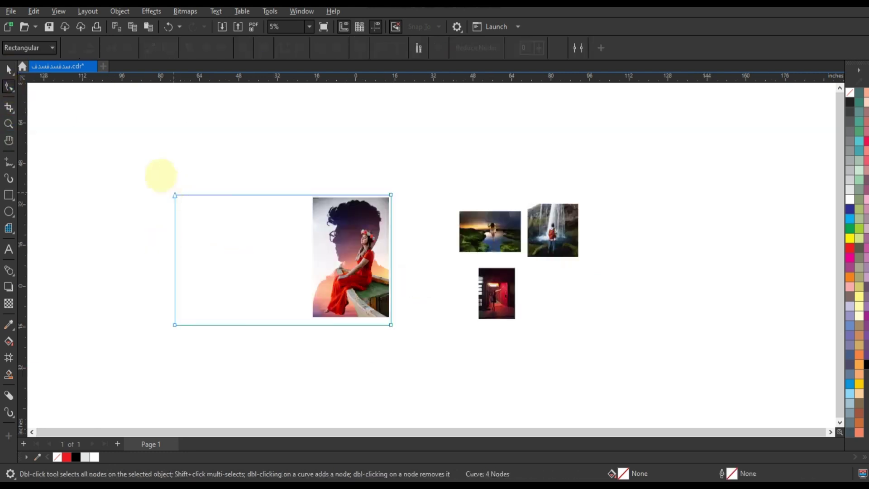
drag(159, 175, 308, 325)
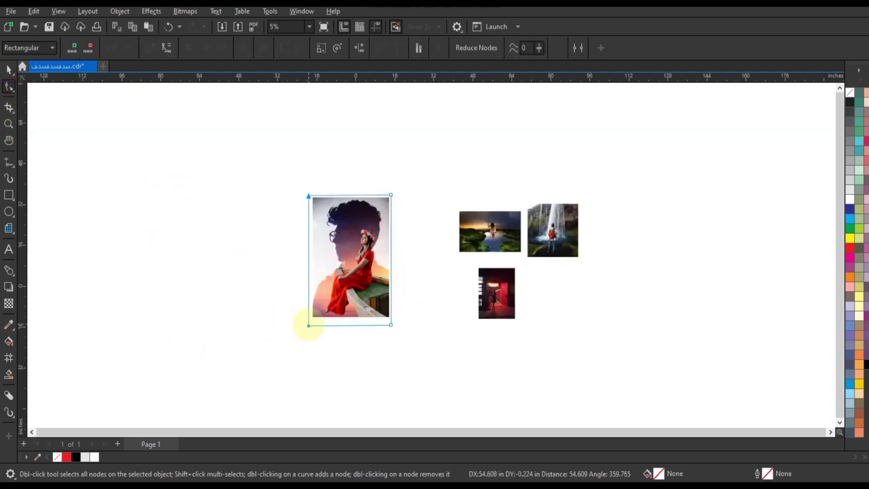
Crop the boat photo's top and bottom edges closer to the silhouette picture with the Shape tool and deselect it
click(8, 124)
drag(284, 175, 444, 345)
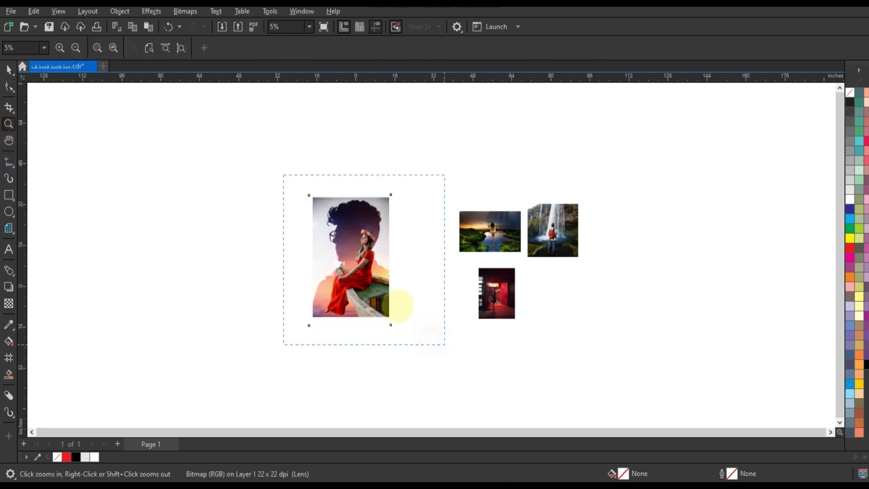
key(space)
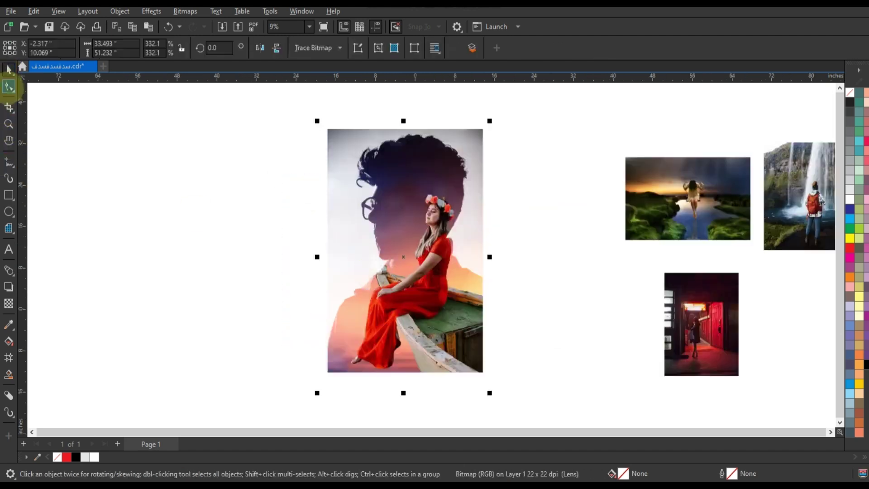
click(9, 86)
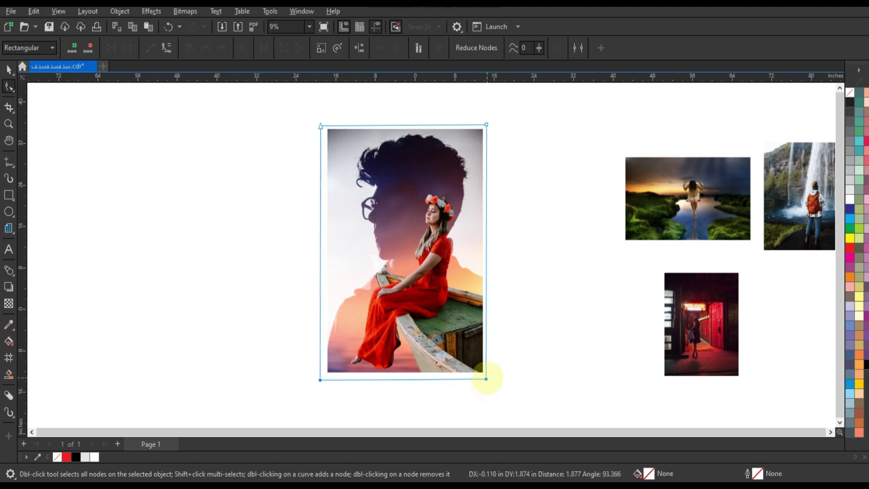
click(10, 69)
click(164, 243)
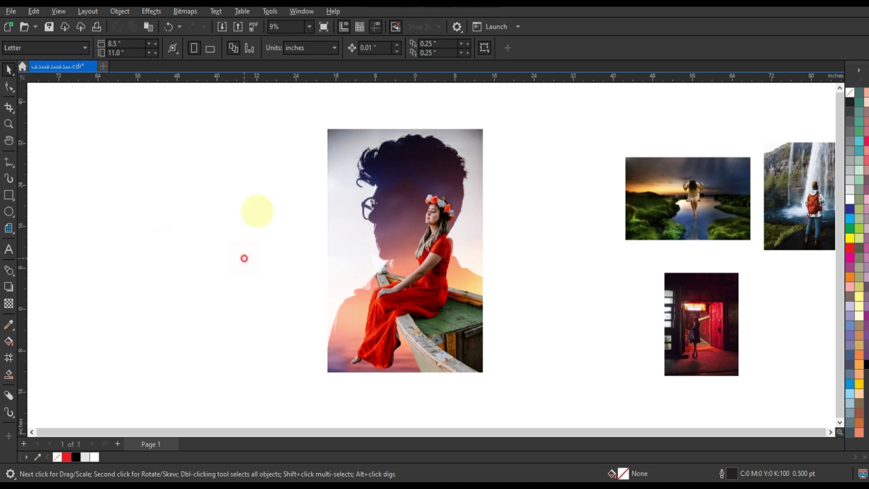
Duplicate the silhouette composite to its left and delete the boat photo from the copy
scroll(258, 210, down, 1)
drag(264, 93, 484, 367)
drag(391, 285, 250, 286)
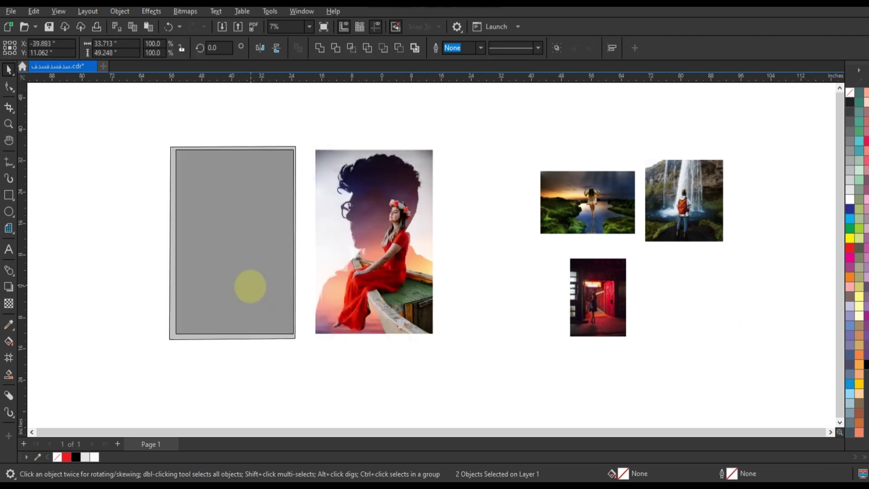
right_click(251, 286)
scroll(233, 270, up, 1)
click(232, 270)
key(Delete)
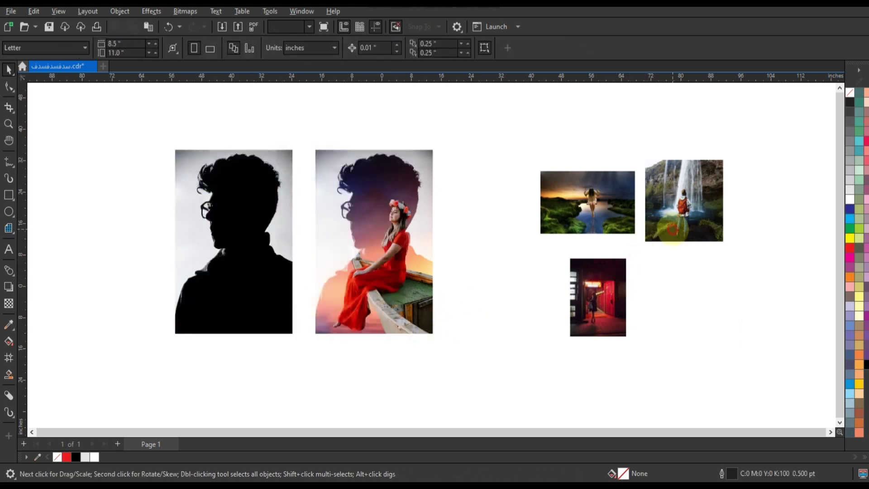
Place the waterfall photo over the copied silhouette's chest and bring it to the front
drag(672, 229, 276, 253)
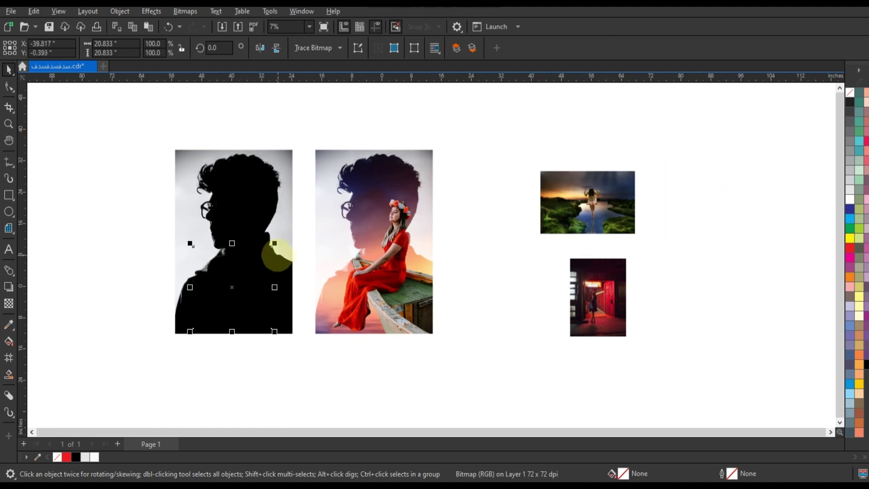
key(shift+Page_Up)
shift+click(232, 198)
key(shift+F2)
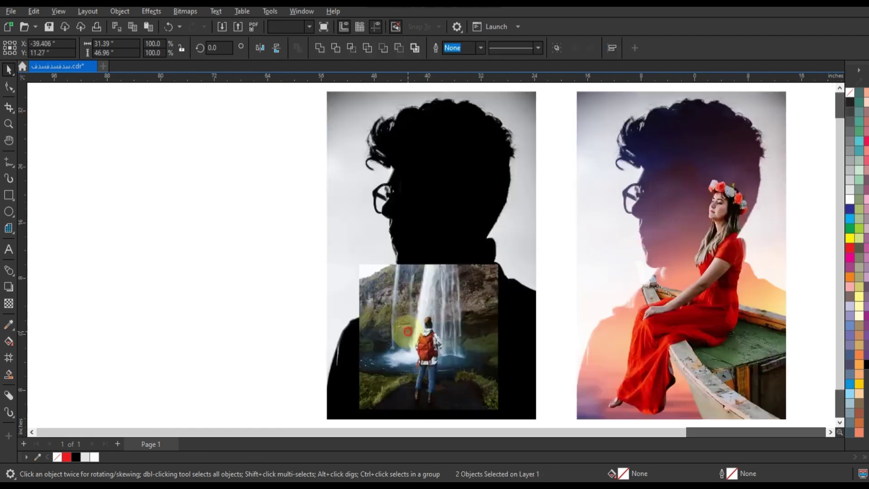
Set the waterfall photo's transparency merge mode to Screen
click(410, 327)
click(8, 304)
click(168, 47)
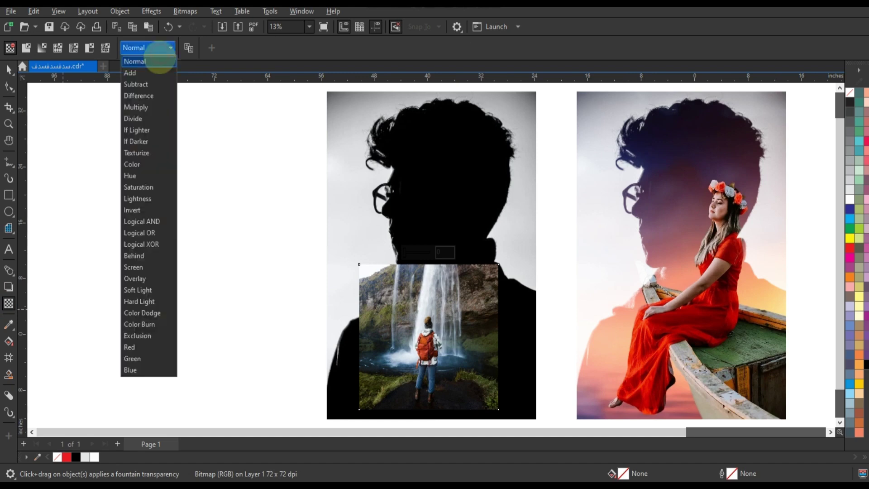
click(134, 267)
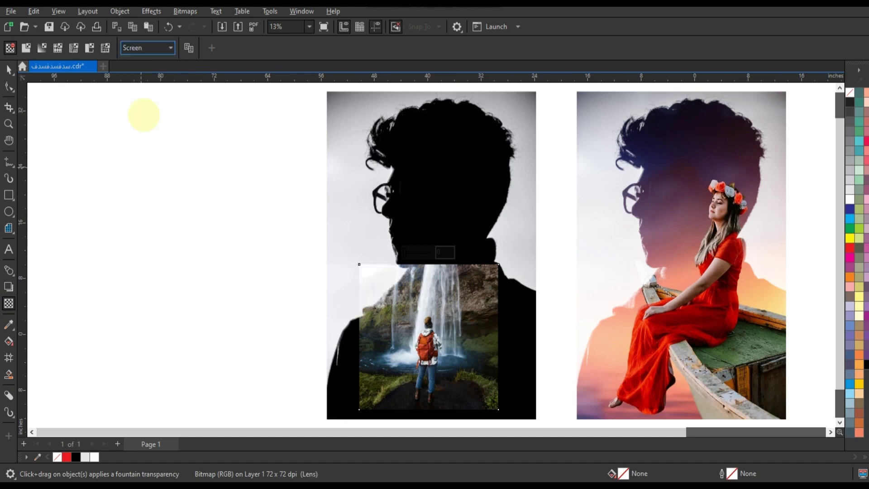
Enlarge the waterfall photo to about 49 in square and position it over the whole copied silhouette with the hiker right of centre
scroll(254, 206, down, 1)
click(9, 69)
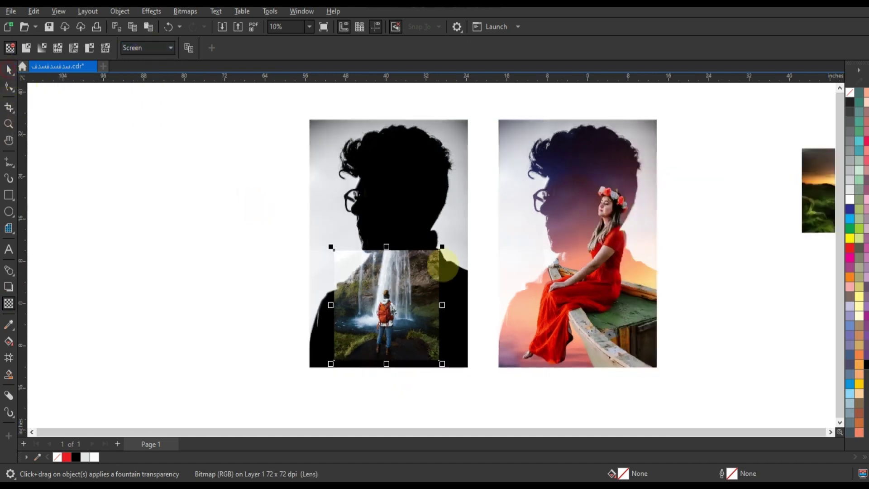
drag(442, 247, 489, 195)
drag(330, 194, 284, 121)
drag(490, 126, 504, 112)
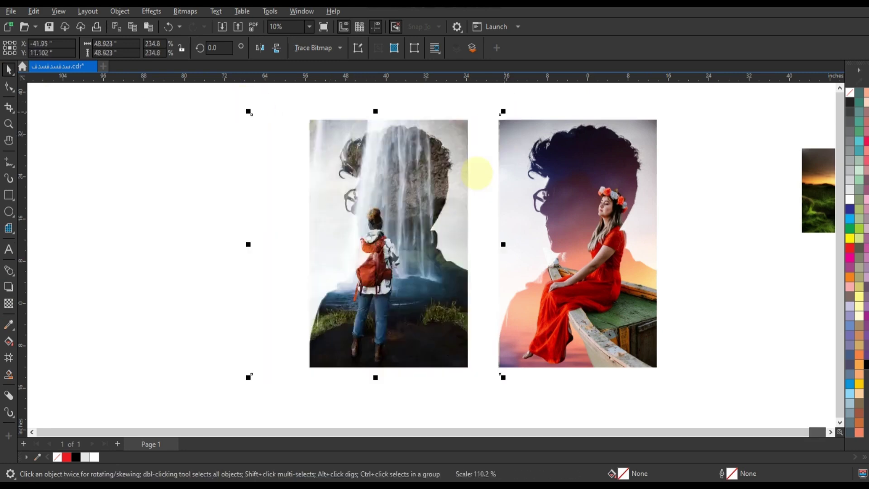
drag(467, 191, 496, 196)
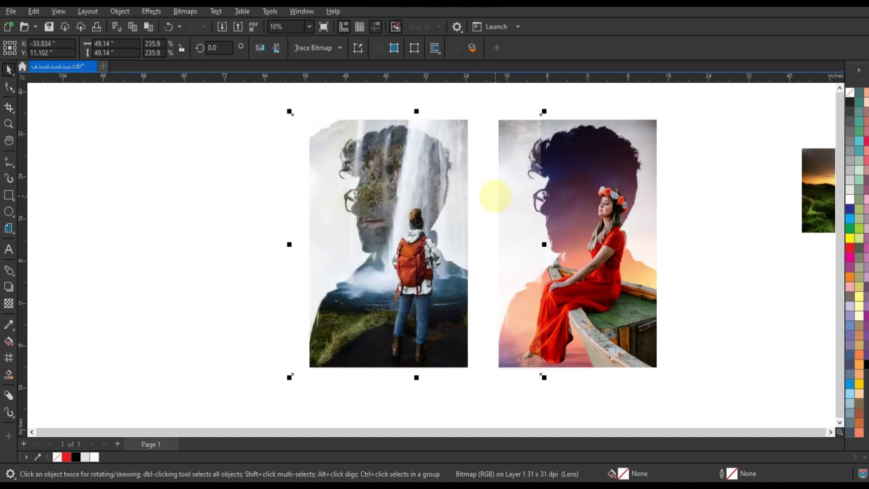
Crop the waterfall photo by moving its corner nodes in to the edges of the silhouette portrait beneath it
click(9, 87)
drag(265, 104, 311, 281)
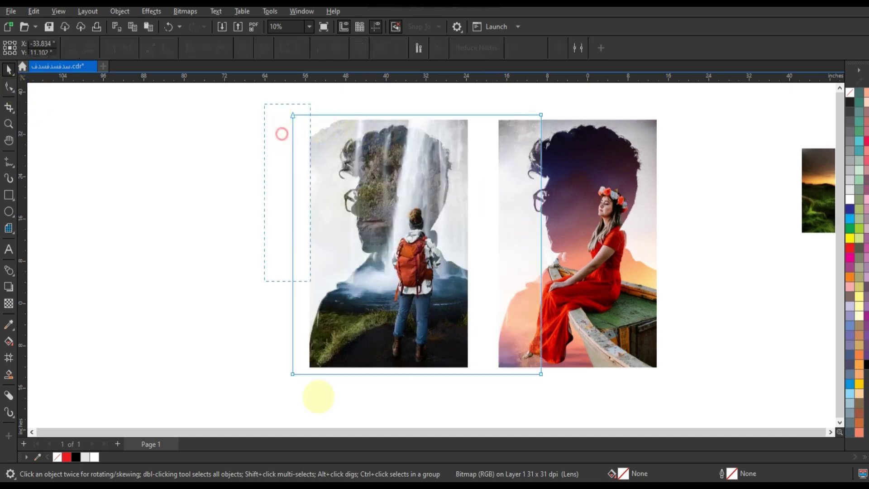
drag(293, 374, 309, 374)
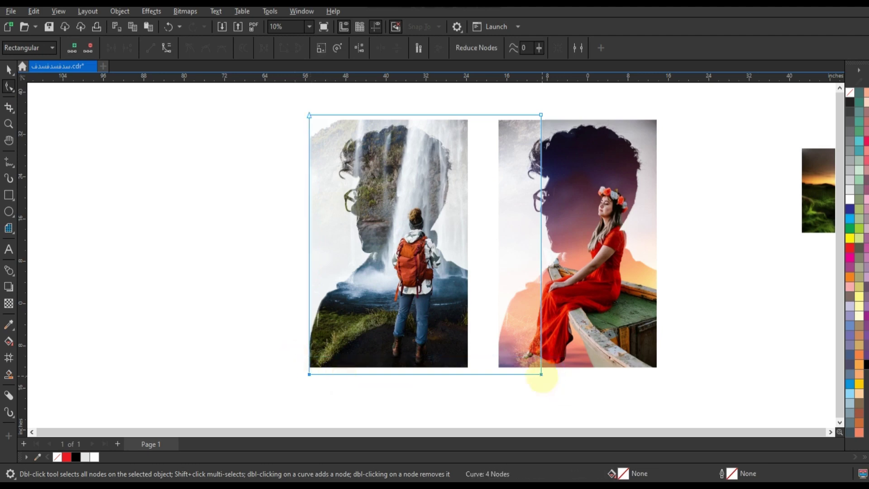
drag(541, 374, 545, 369)
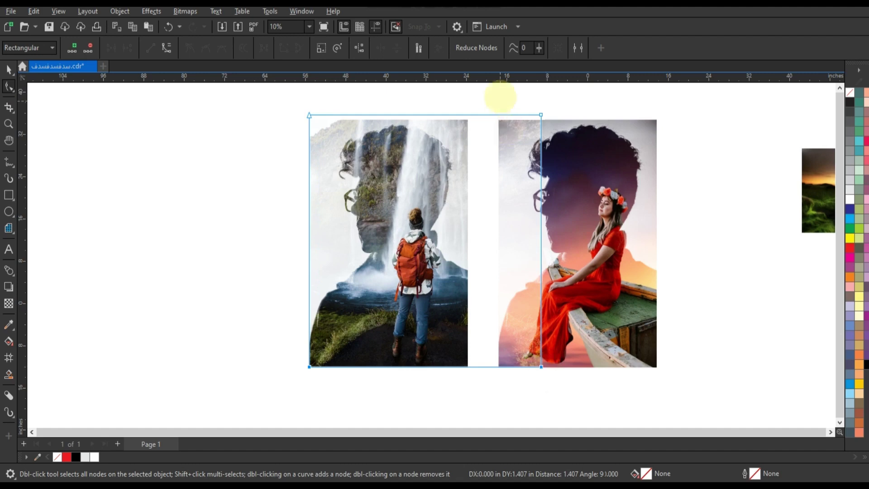
drag(504, 98, 469, 366)
drag(295, 140, 309, 120)
click(9, 68)
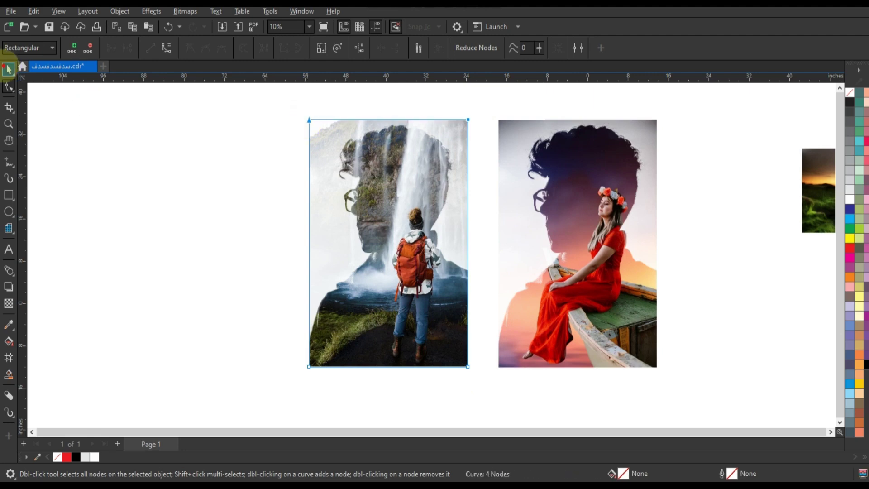
Duplicate the waterfall composite to its left and delete the waterfall photo from the copy
scroll(217, 272, down, 2)
drag(225, 149, 406, 381)
drag(352, 310, 212, 298)
right_click(212, 298)
key(Delete)
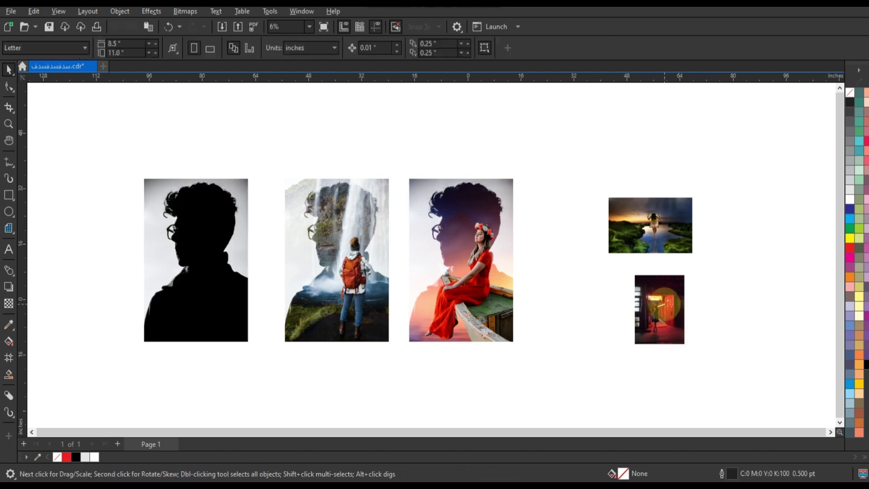
Place the red-lit doorway photo over the face and neck of the new silhouette copy
drag(663, 299, 211, 238)
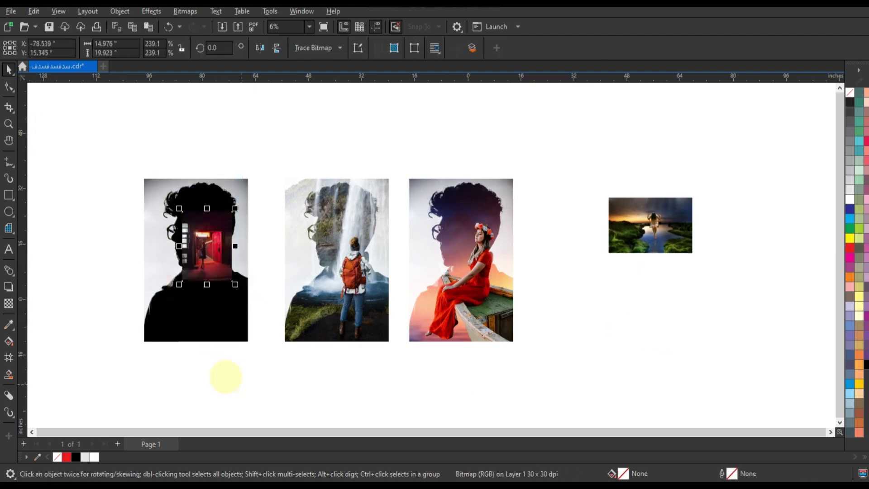
key(shift+F2)
scroll(89, 214, down, 2)
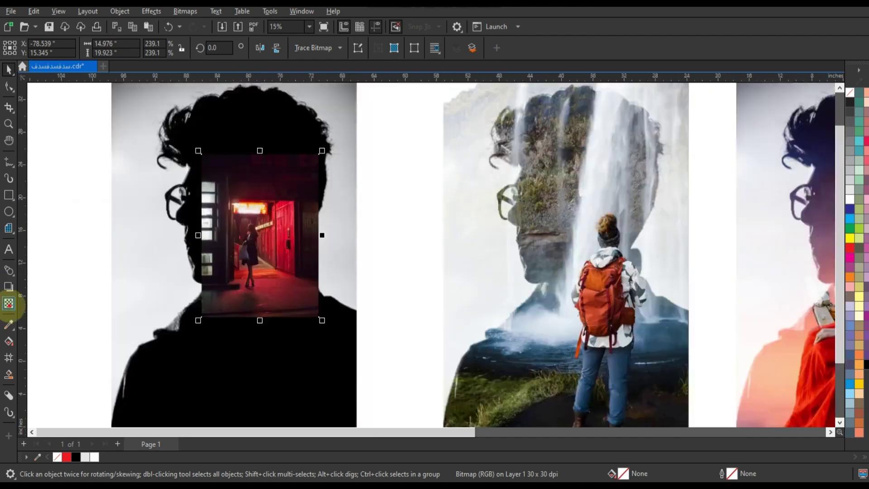
Set the red-lit doorway photo's transparency merge mode to Screen
click(9, 303)
click(138, 47)
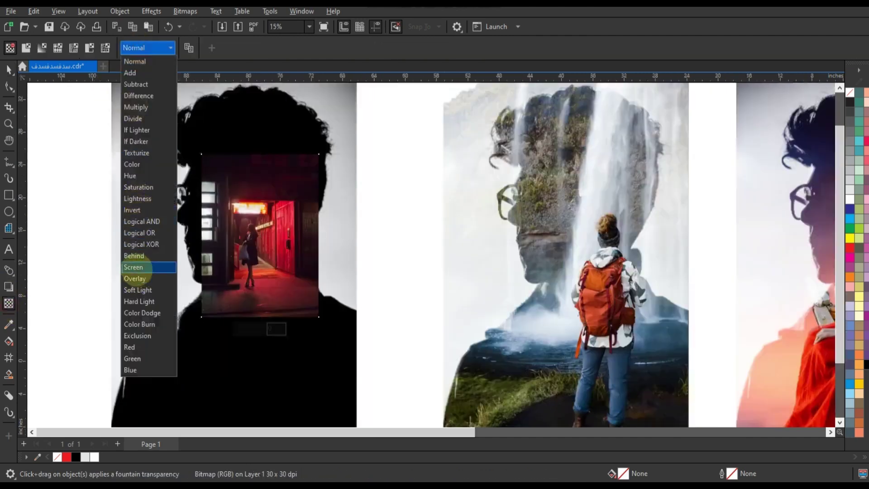
click(136, 268)
scroll(323, 249, down, 1)
click(9, 70)
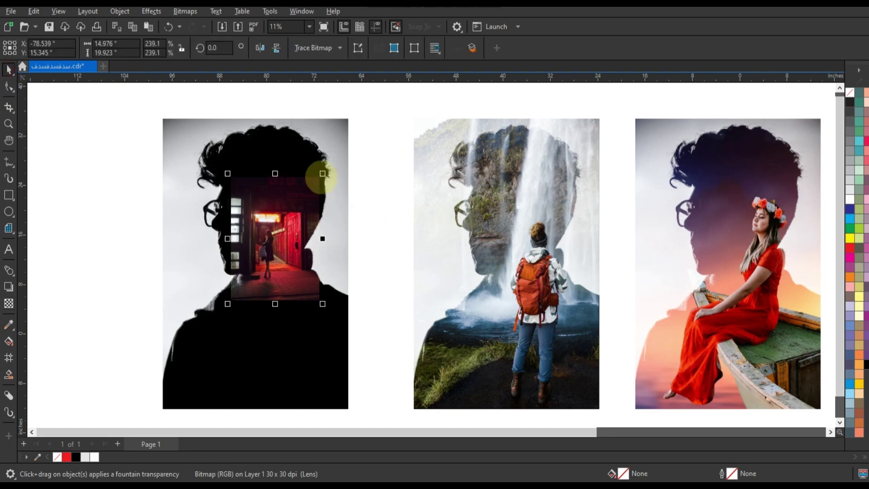
Enlarge the red-lit doorway photo to about 35.2 by 46.8 in so it covers the whole silhouette portrait
drag(323, 175, 356, 131)
shift+click(292, 374)
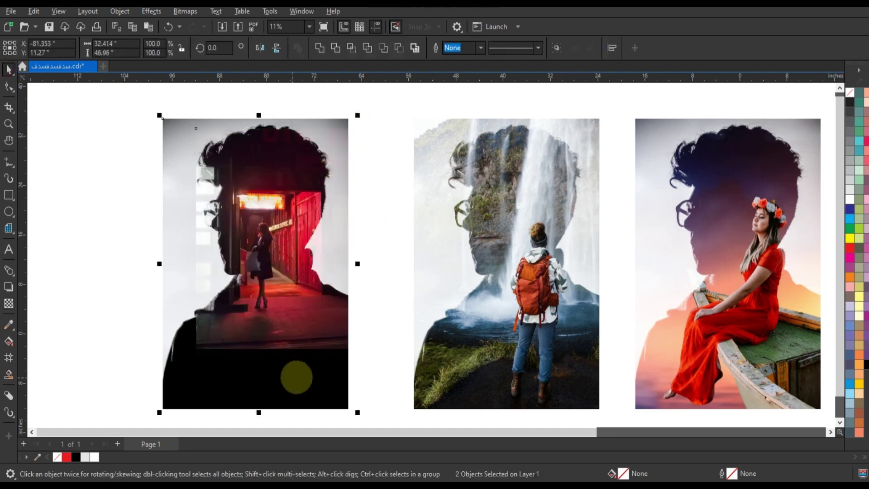
click(252, 287)
drag(184, 345, 156, 402)
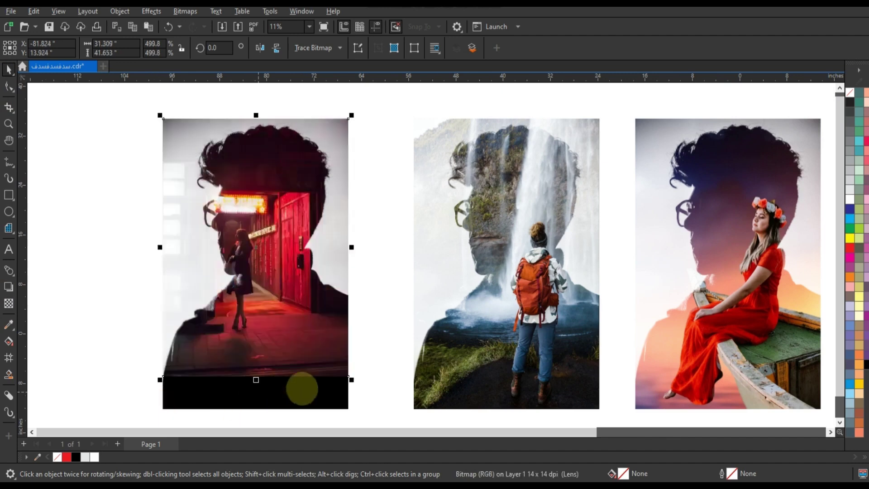
drag(354, 379, 375, 412)
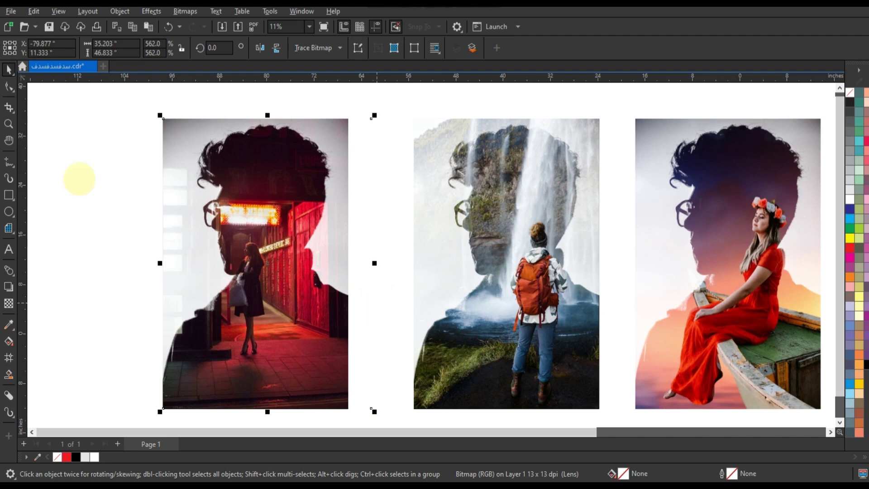
Crop the red-lit doorway photo with the Shape tool by nudging its two right corner nodes inward toward the portrait's right edge
click(9, 87)
drag(364, 112, 394, 406)
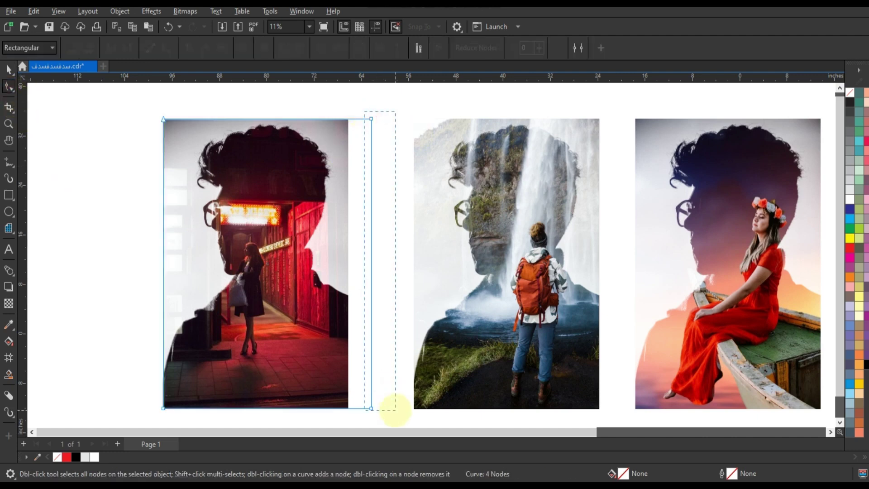
key(Left)
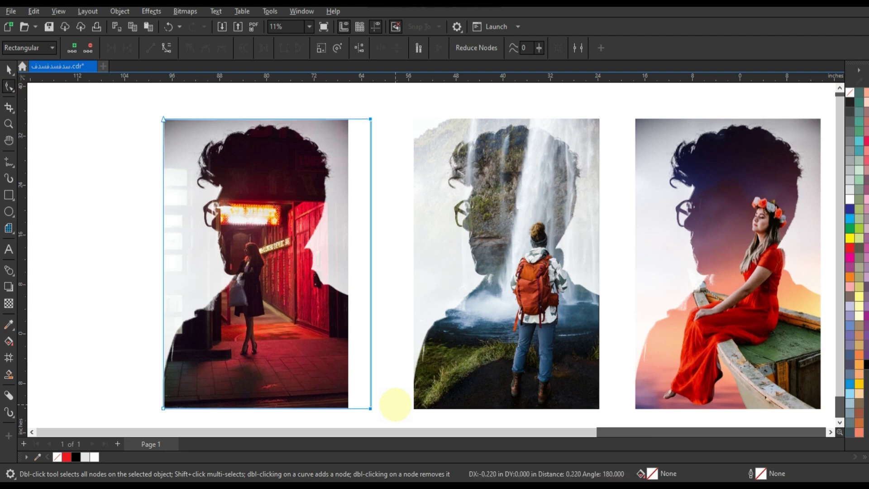
key(Left)
key(Left)
key(Left)
key(Left)
key(Left)
key(Left)
key(Left)
key(Left)
key(Left)
key(Left)
key(Left)
key(Left)
key(Left)
key(Left)
key(Left)
key(Left)
key(Left)
key(Left)
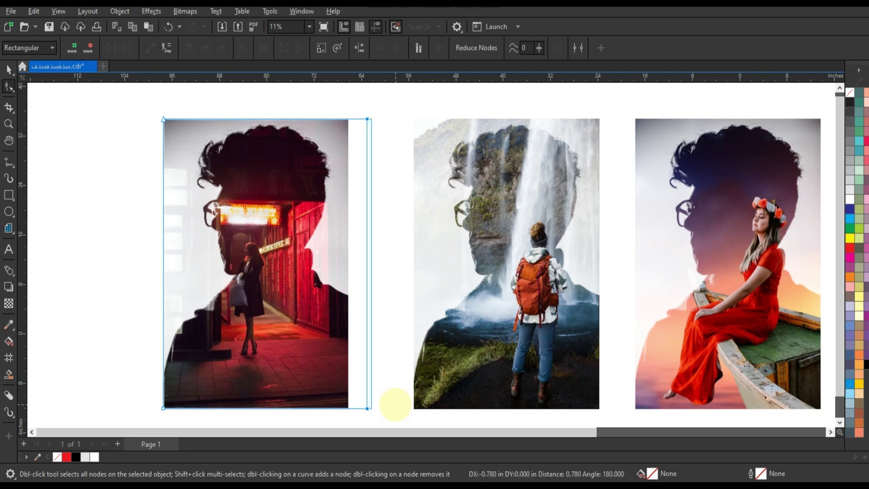
key(Left)
key(Left)
key(Left)
key(Left)
key(Left)
key(Left)
key(Left)
key(Left)
key(Left)
key(Left)
key(Left)
key(Left)
key(Left)
key(Left)
key(Left)
key(Left)
key(Left)
key(Left)
key(Left)
key(Left)
key(Left)
key(Left)
key(Left)
key(Left)
key(Left)
key(Left)
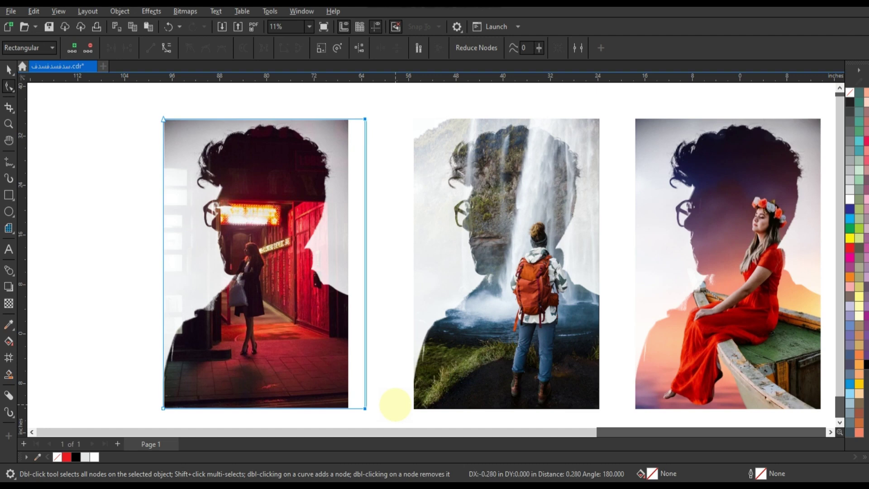
key(Left)
key(Left)
key(Left)
key(Left)
key(Left)
key(Left)
key(Left)
key(Left)
key(Left)
key(Left)
key(Left)
key(Left)
key(Left)
key(Left)
key(Left)
key(Left)
key(Left)
key(Left)
key(Left)
key(Left)
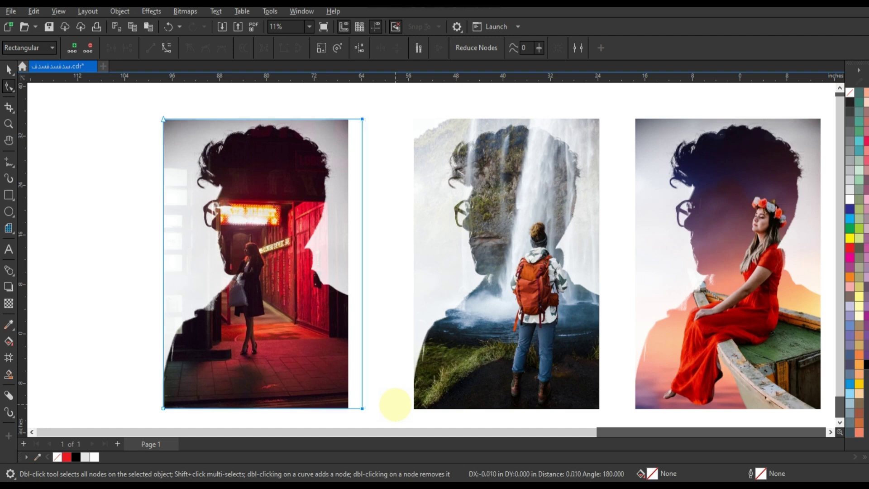
key(Left)
key(Left)
key(Left)
key(Left)
key(Left)
key(Left)
key(Left)
key(Left)
key(Left)
key(Left)
key(Left)
key(Left)
key(Left)
key(Left)
key(Left)
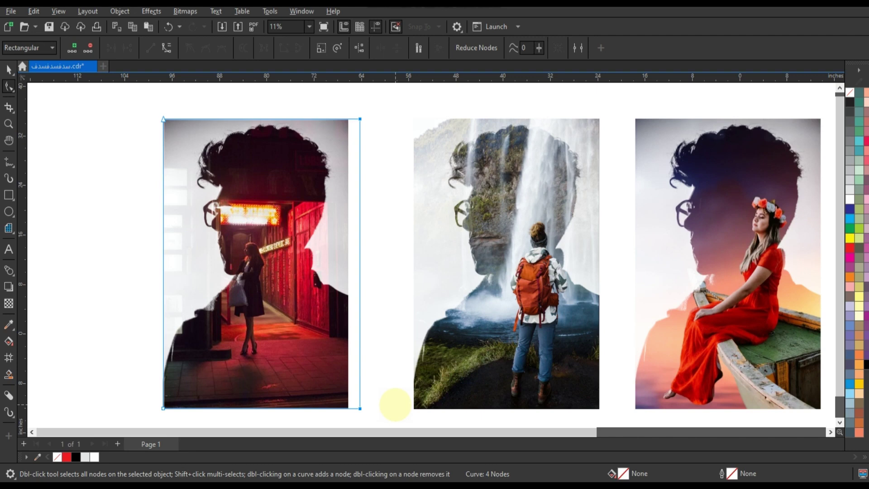
key(Left)
key(Left)
key(Left)
key(Left)
key(Left)
key(Left)
key(Left)
key(Left)
key(Left)
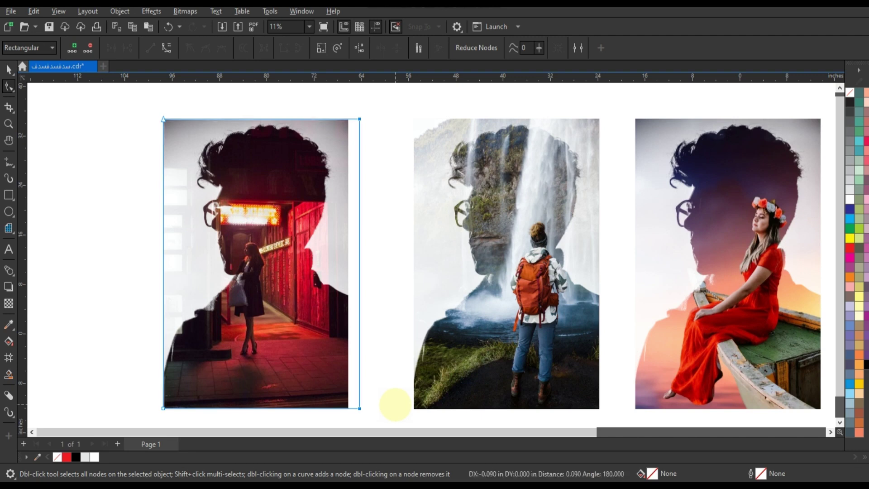
key(Left)
key(Left)
key(Left)
key(Left)
key(Left)
key(Left)
key(Left)
key(Left)
key(Left)
key(Left)
key(Left)
key(Left)
key(Left)
key(Left)
key(Left)
key(Left)
key(Left)
key(Left)
key(Left)
key(Left)
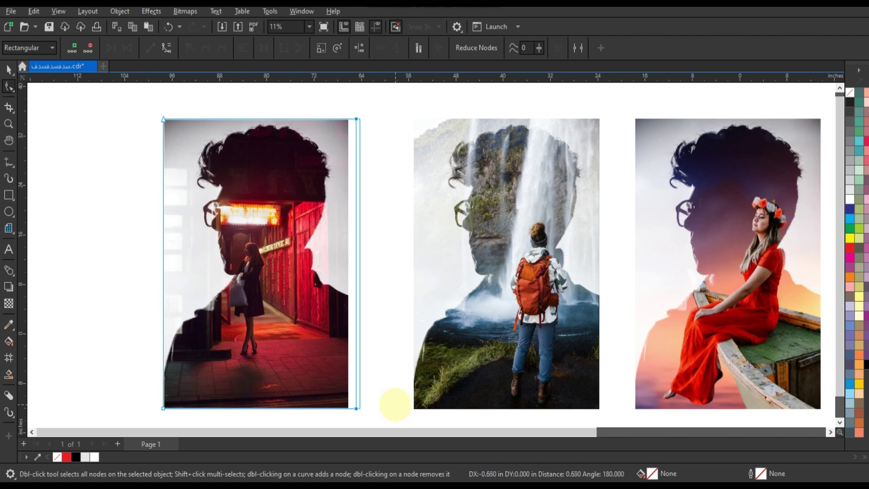
key(Left)
key(Left)
key(Left)
key(Left)
key(Left)
key(Left)
key(Left)
key(Left)
key(Left)
key(Left)
key(Left)
key(Left)
key(Left)
key(Left)
key(Left)
key(Left)
key(Left)
key(Left)
key(Left)
key(Left)
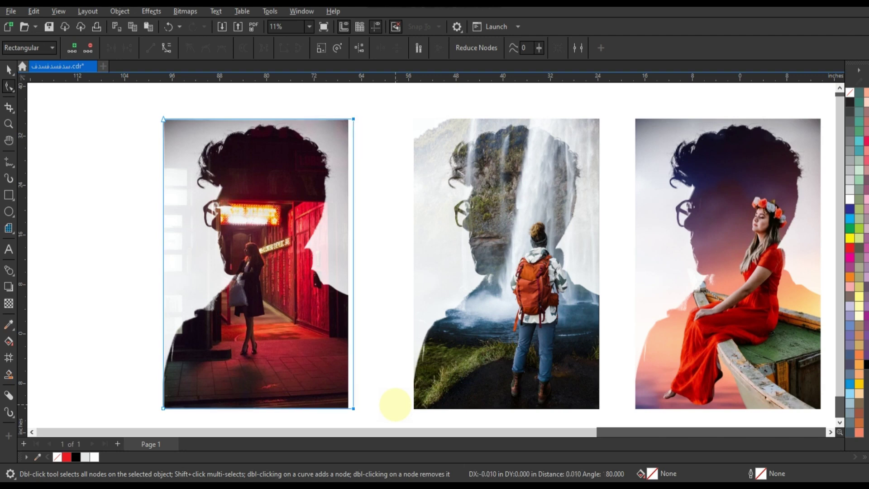
key(Left)
key(Left)
key(Left)
key(Left)
key(Left)
key(Left)
key(Left)
key(Left)
key(Left)
key(Left)
key(Left)
key(Left)
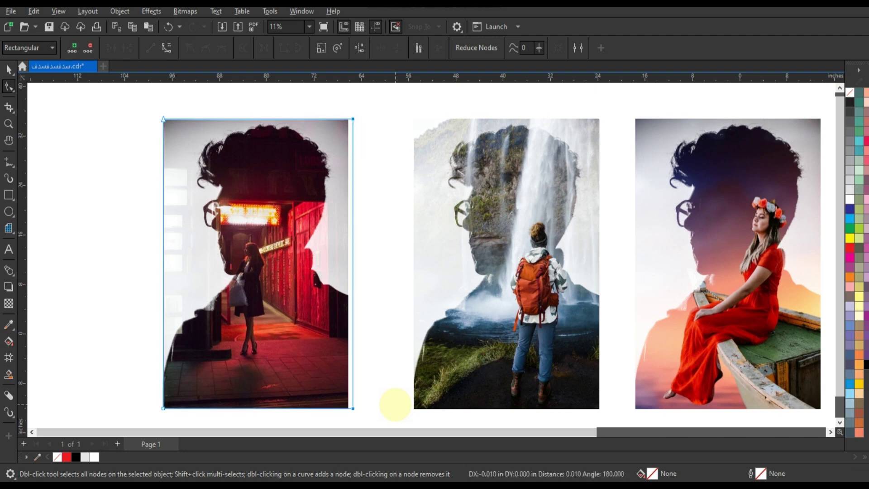
key(Left)
key(Left)
key(Left)
key(Left)
key(Left)
key(Left)
key(Left)
key(Left)
key(Left)
key(Left)
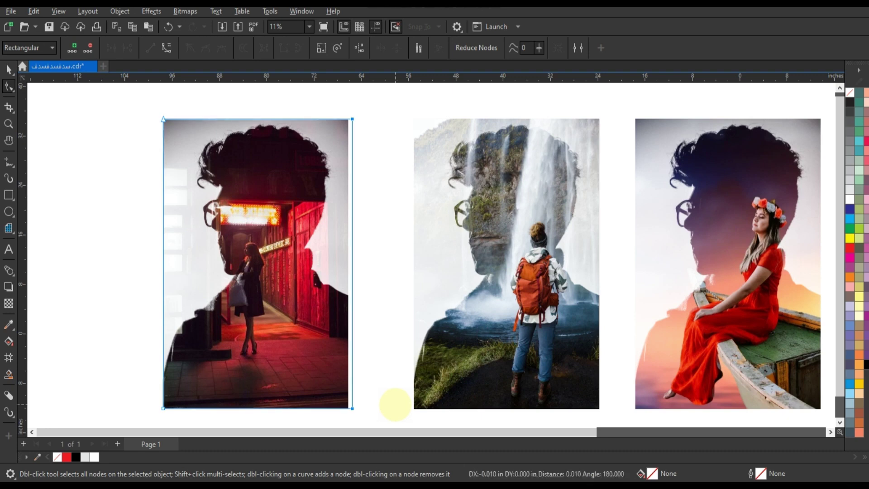
key(Left)
key(Left)
key(Left)
key(Left)
key(Left)
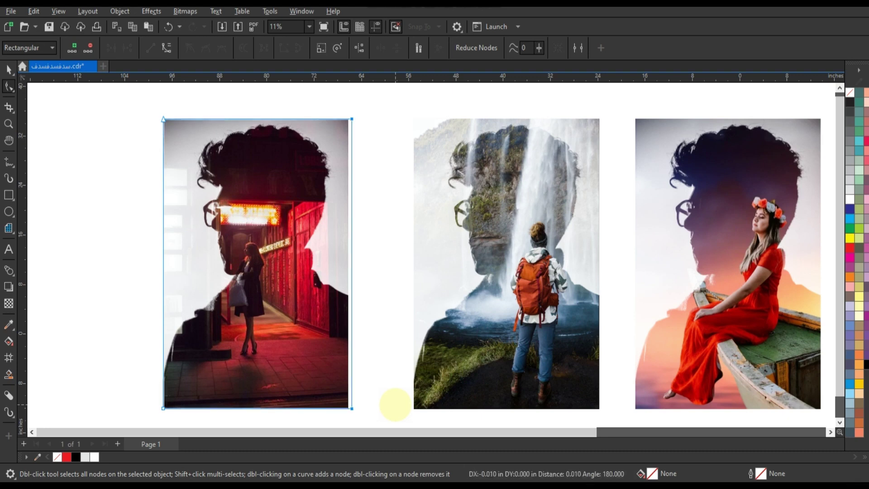
Finish trimming the red-lit doorway photo's right edge inward to the portrait's edge, leaving it about 31.6 in wide
key(Left)
key(Left)
key(Left)
key(Left)
key(Left)
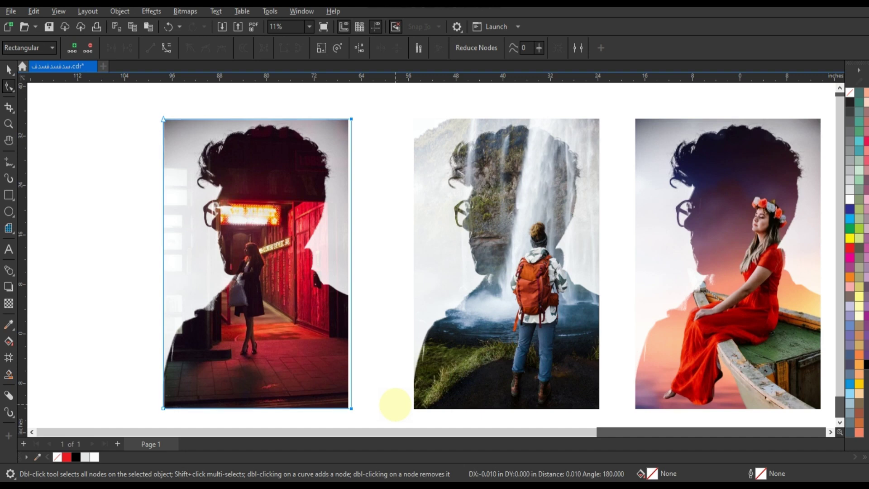
key(Left)
key(Left)
key(Left)
key(Left)
key(Left)
key(Left)
key(Left)
key(Left)
key(Left)
key(Left)
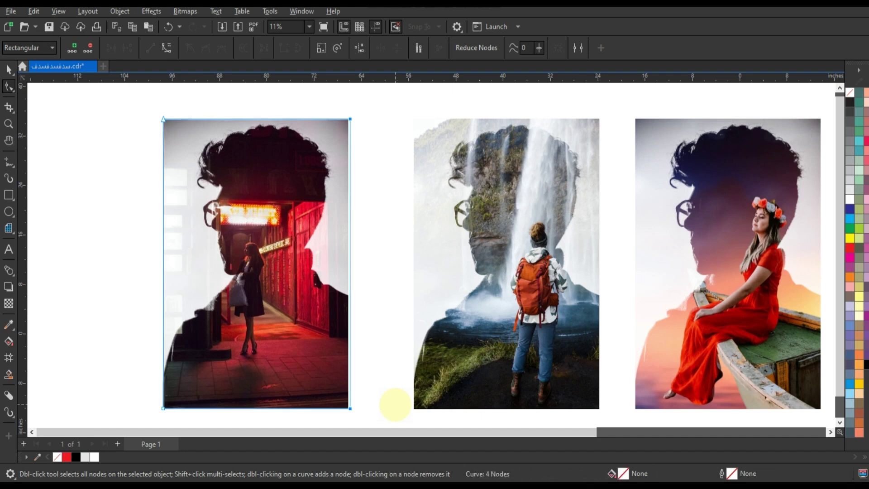
click(9, 69)
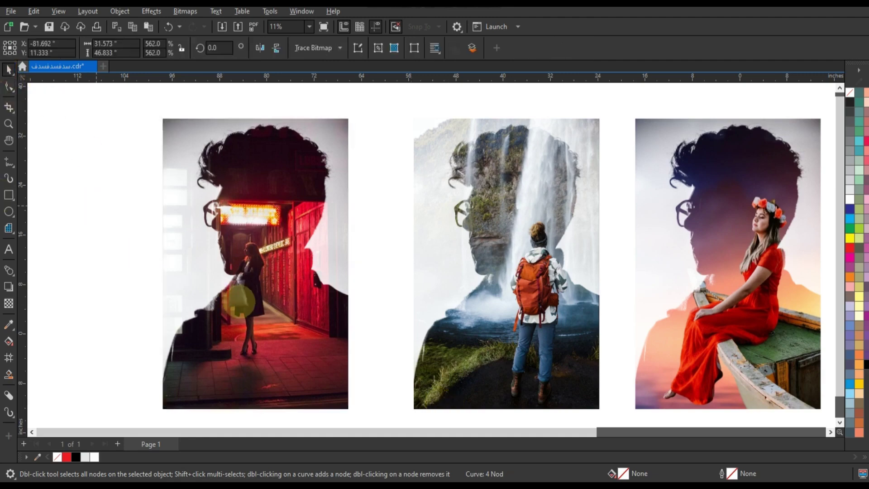
Select all three finished silhouette composites, fit them to the view, and inspect them in a full-screen preview
scroll(240, 299, down, 3)
drag(161, 208, 557, 368)
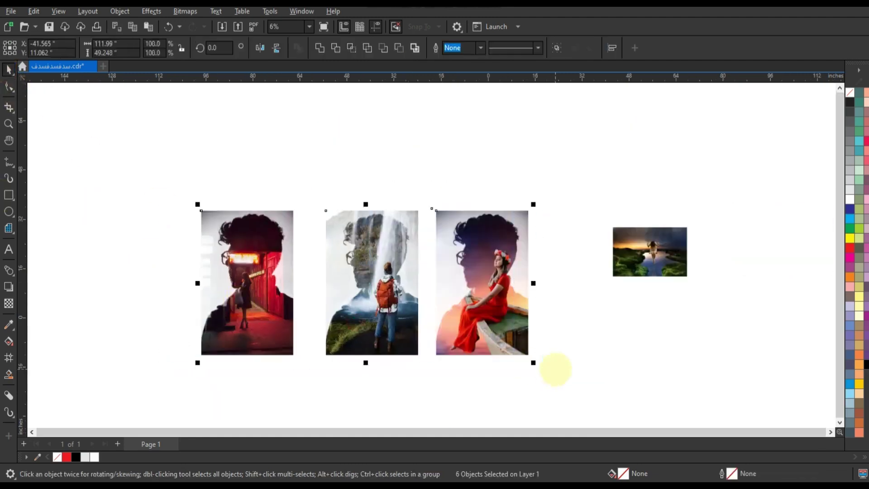
key(shift+F2)
click(558, 344)
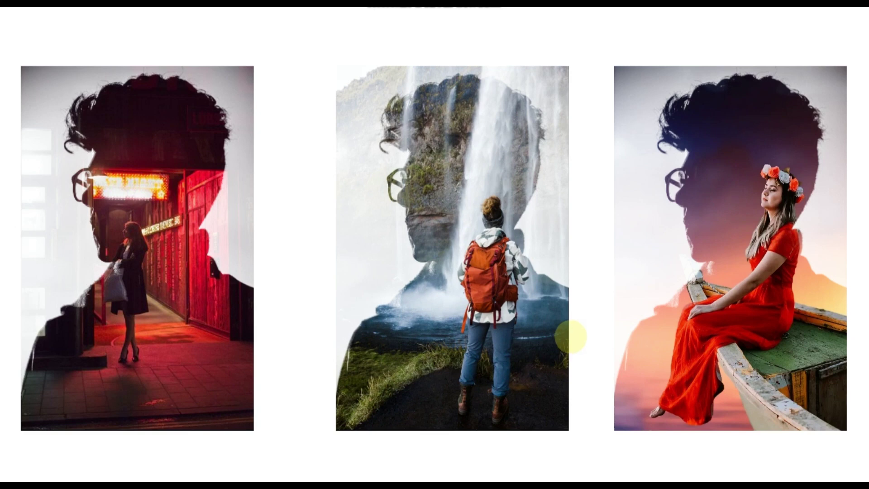